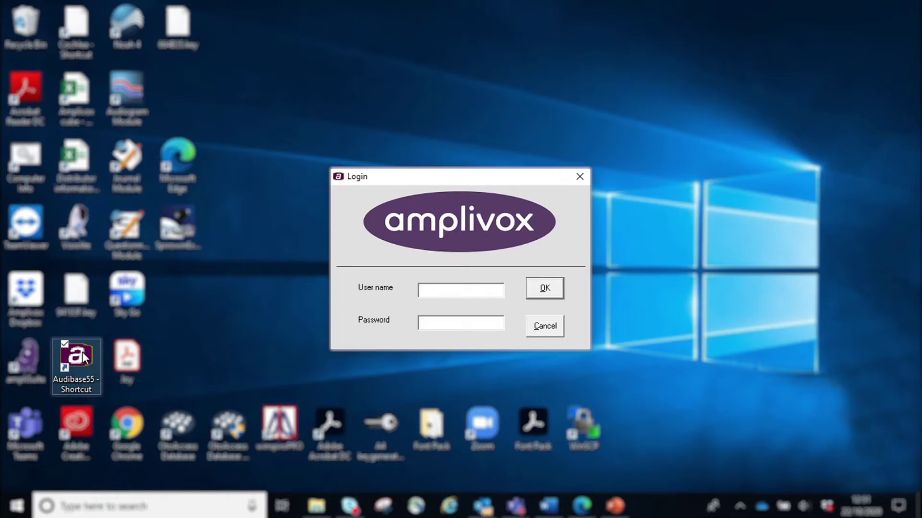
Step: Accept the Amplivox login prompt with OK so it closes
click(547, 294)
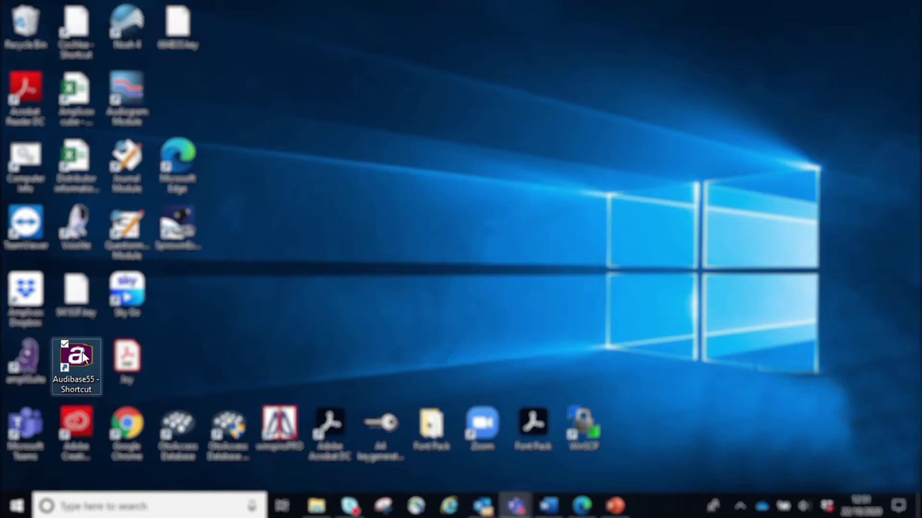
Step: Launch Audibase 5.5 from the desktop shortcut and maximise its window
double_click(82, 352)
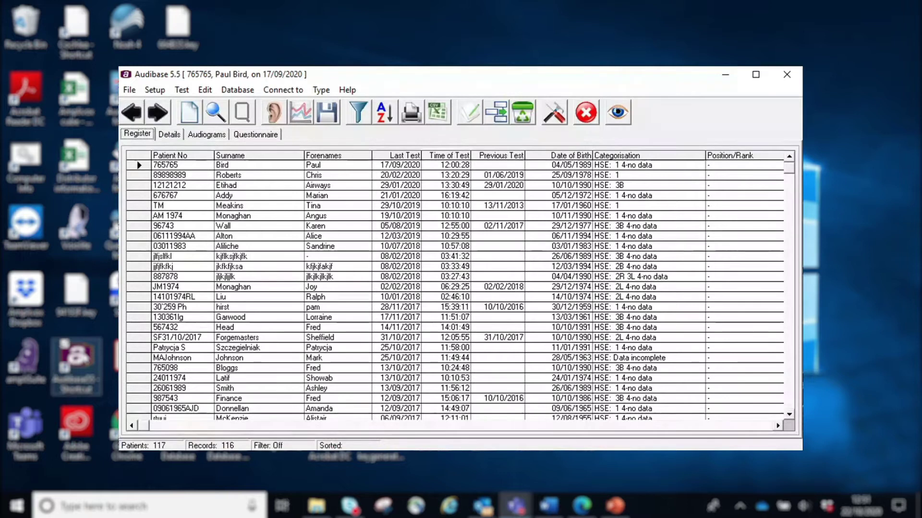
click(754, 75)
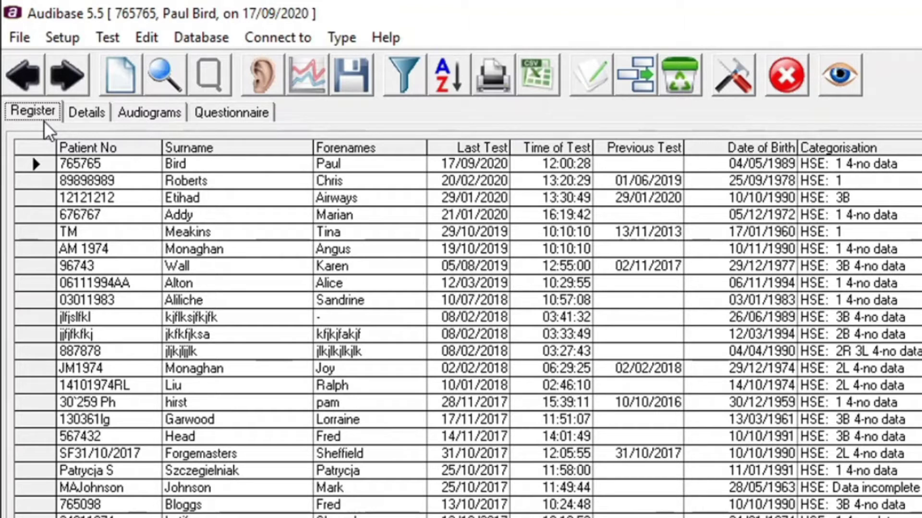
click(93, 119)
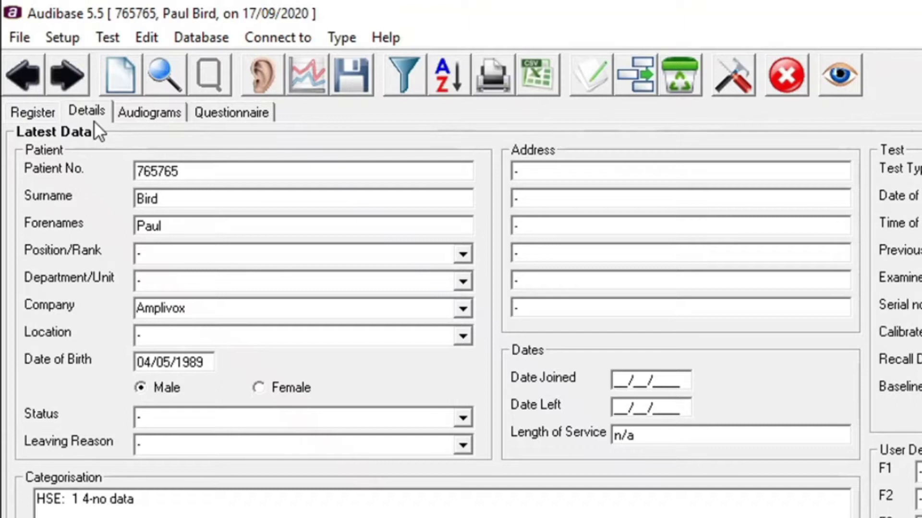
click(151, 114)
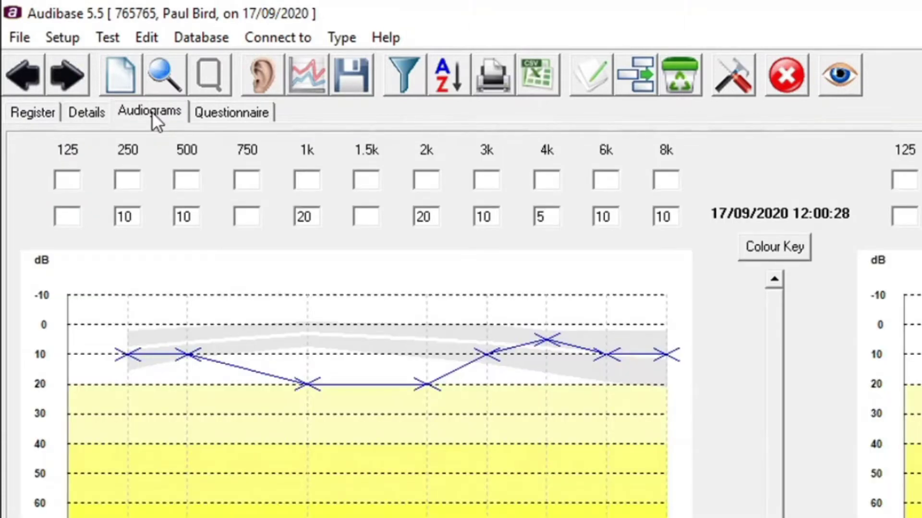
click(248, 117)
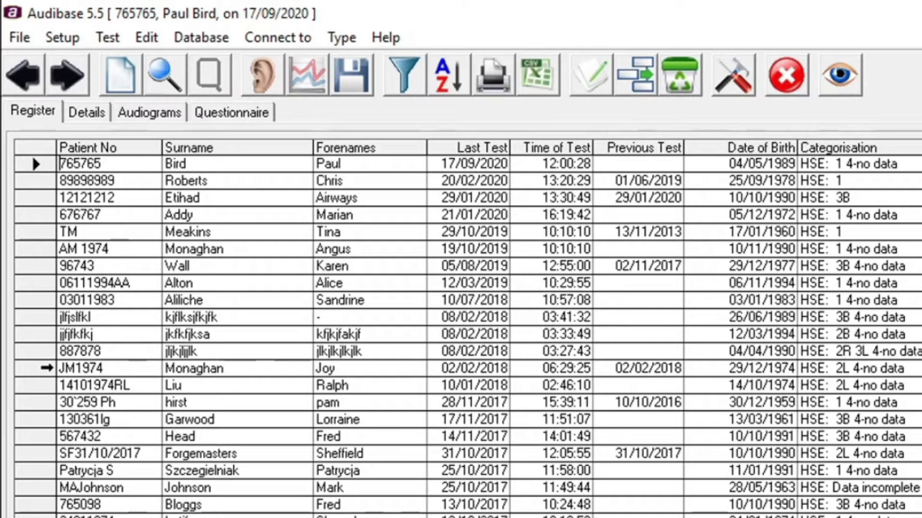
Step: Select a patient row, return to the first patient, then step forward five records
click(46, 368)
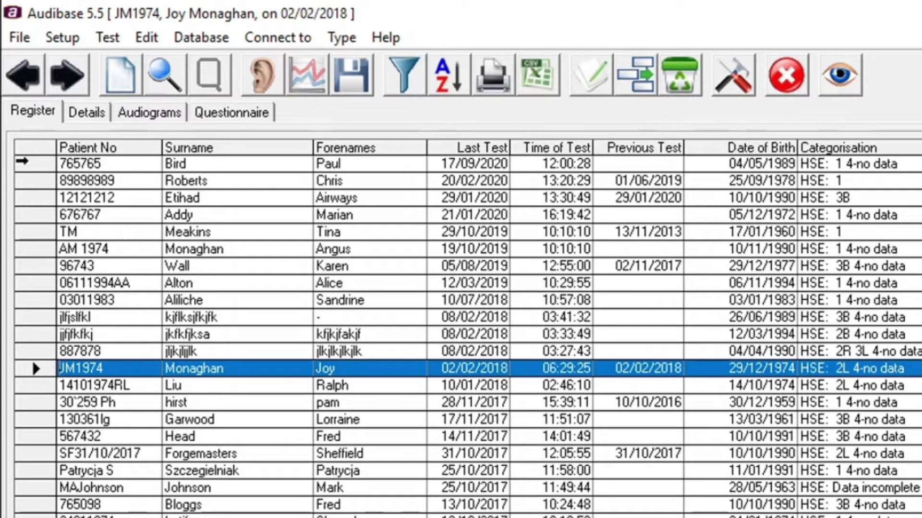
click(22, 164)
click(66, 76)
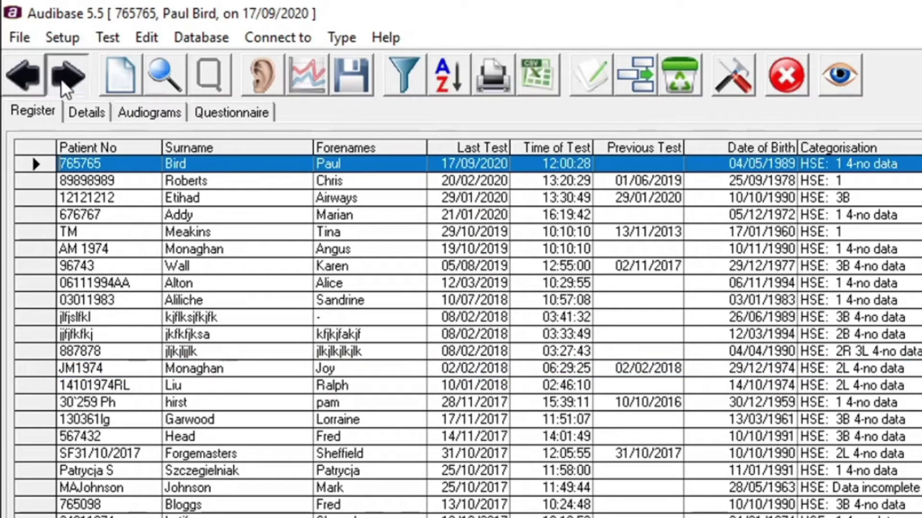
click(66, 77)
click(66, 77)
click(66, 77)
click(66, 77)
click(66, 77)
click(66, 77)
click(66, 77)
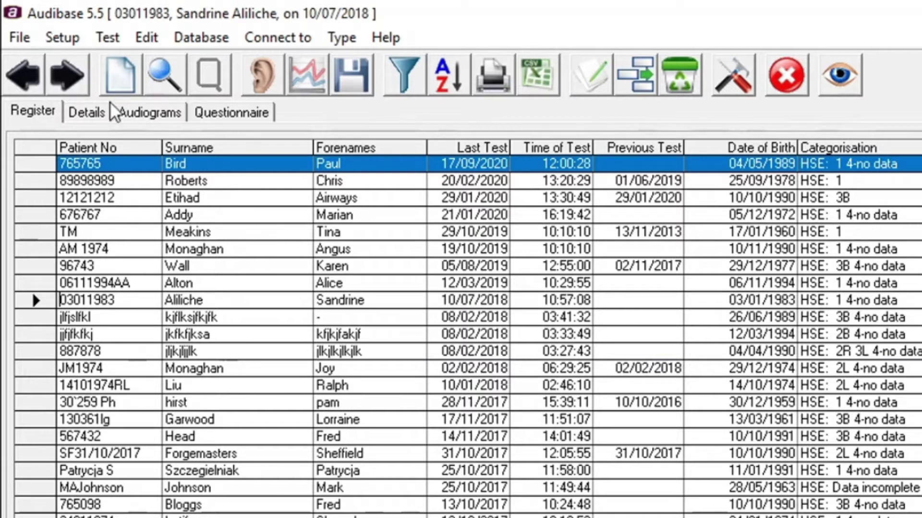
Step: View the current patient's audiogram, step back four records, and return to the Register list
click(137, 113)
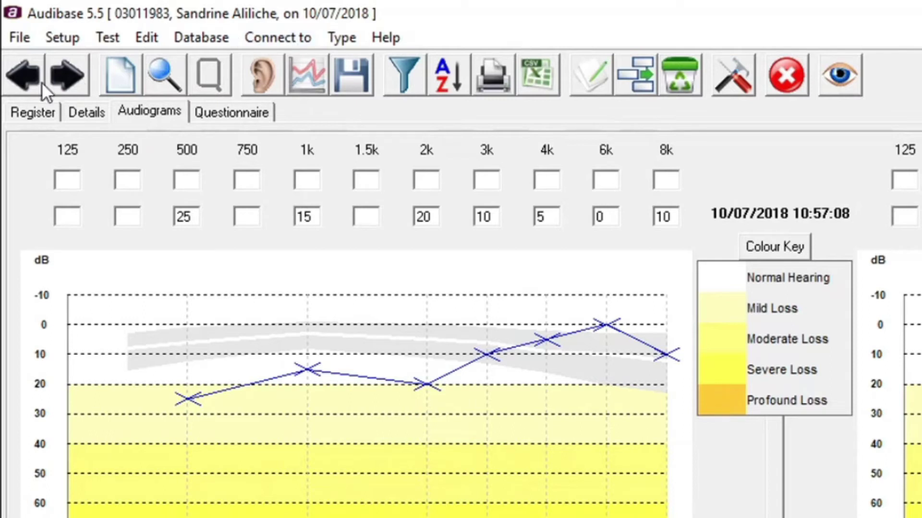
click(27, 65)
click(27, 65)
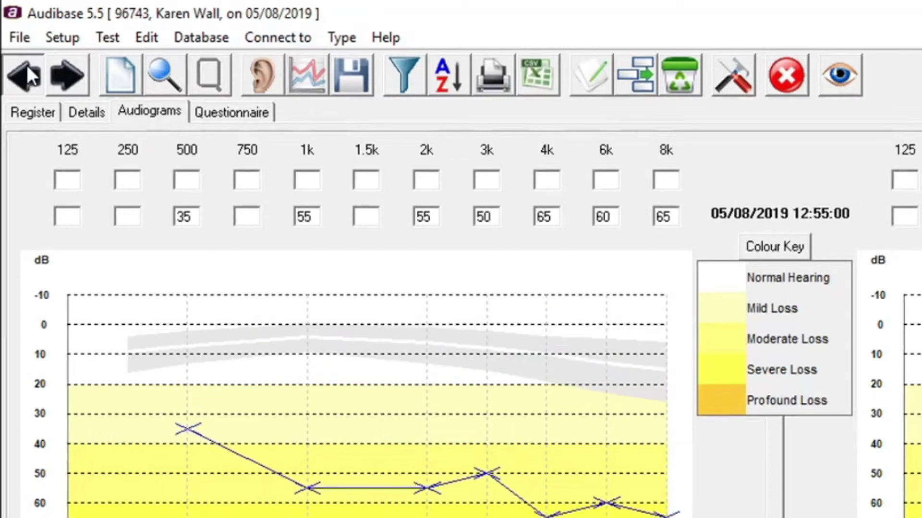
click(27, 65)
click(27, 65)
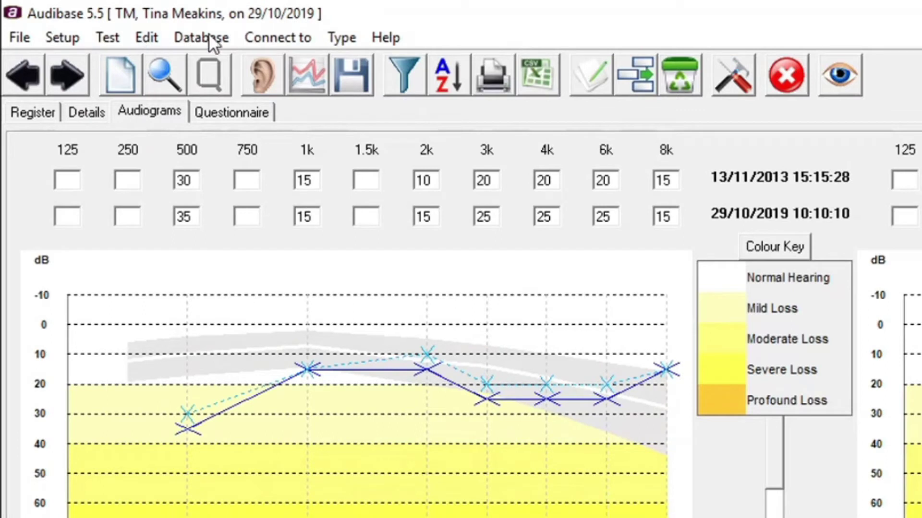
click(16, 116)
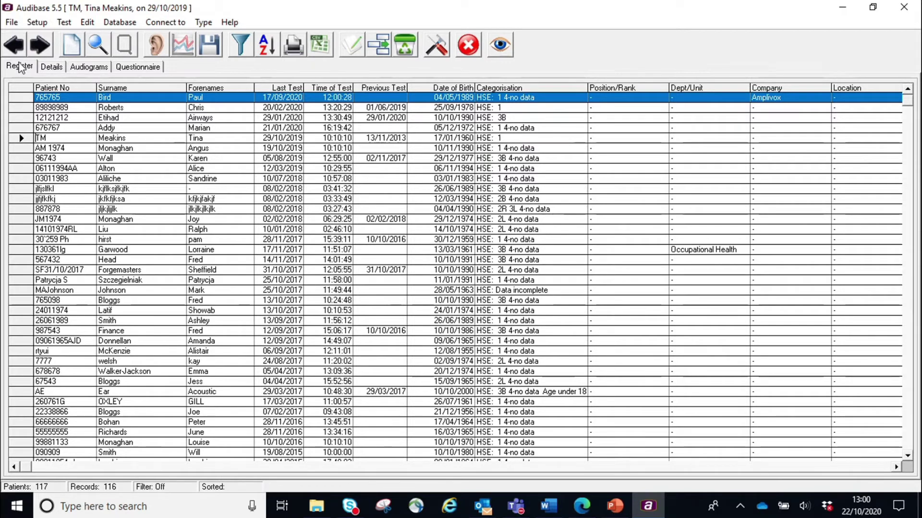
Step: Find a patient by surname, advancing to the second match, then close the search
click(98, 44)
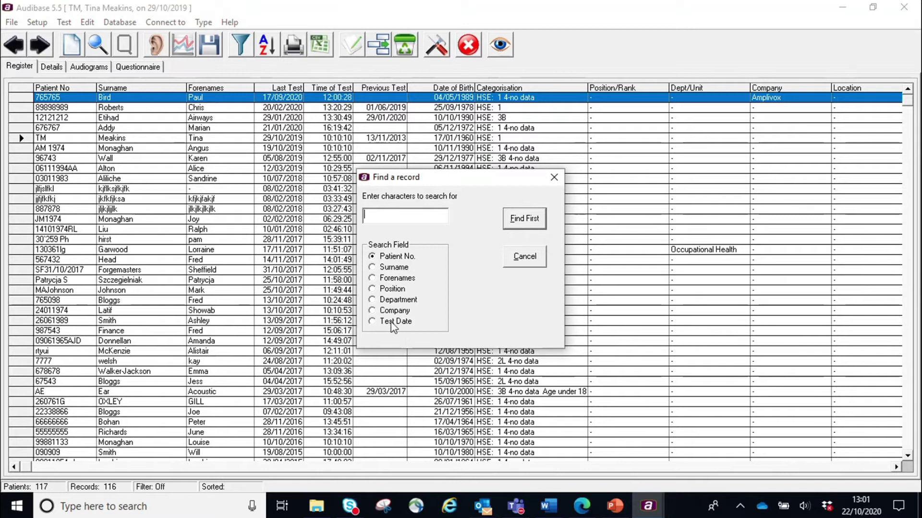
click(373, 268)
click(402, 215)
text(Monaghan)
click(536, 223)
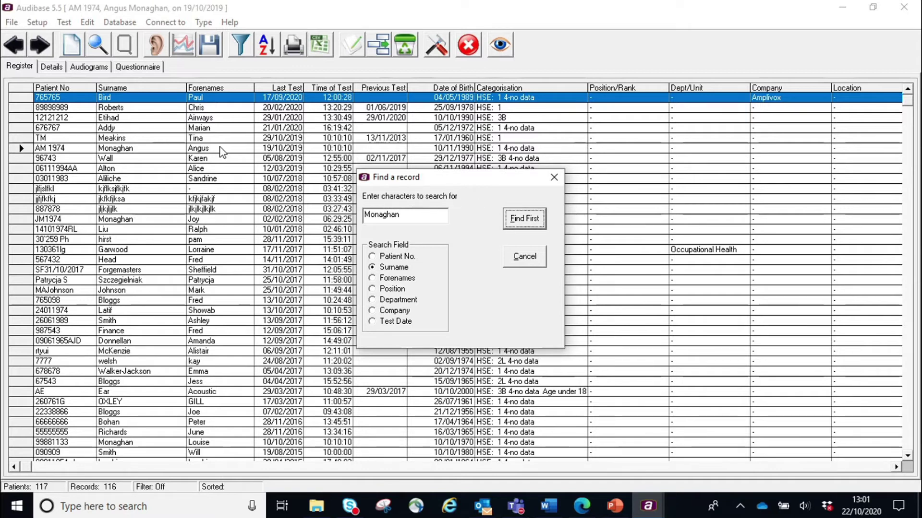
click(522, 225)
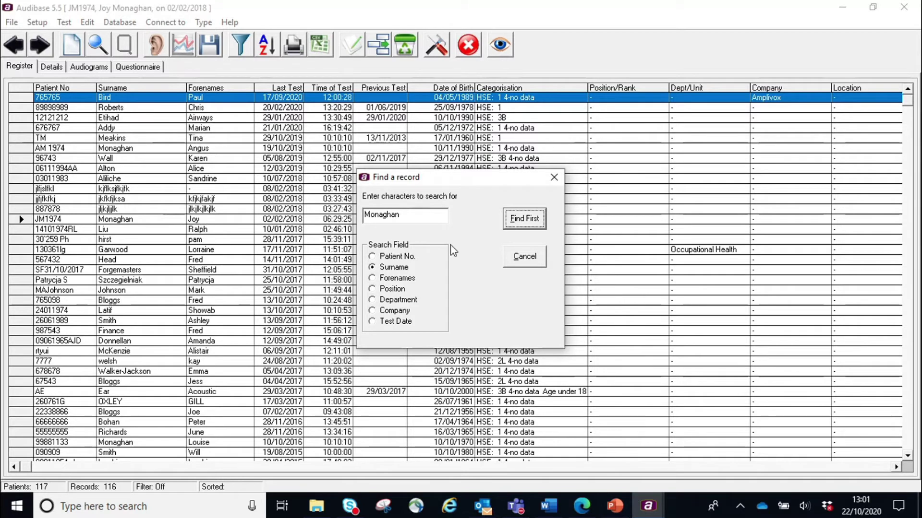
click(516, 257)
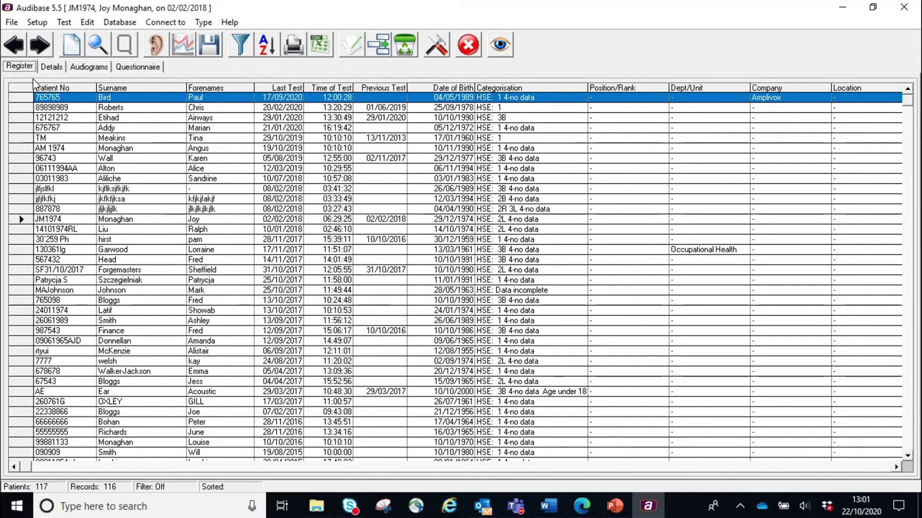
click(56, 70)
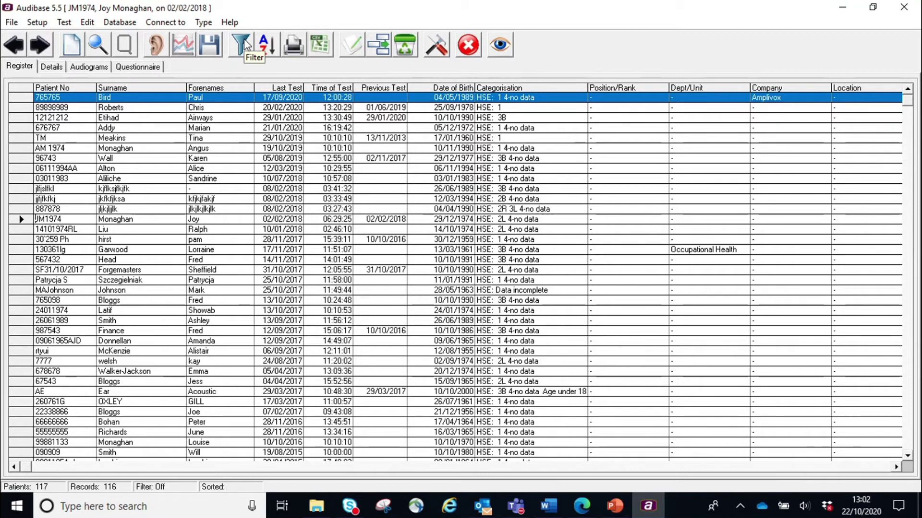
Step: Filter the register to Company 'Amplivox' and Category 3, then close the filter dialog
click(246, 44)
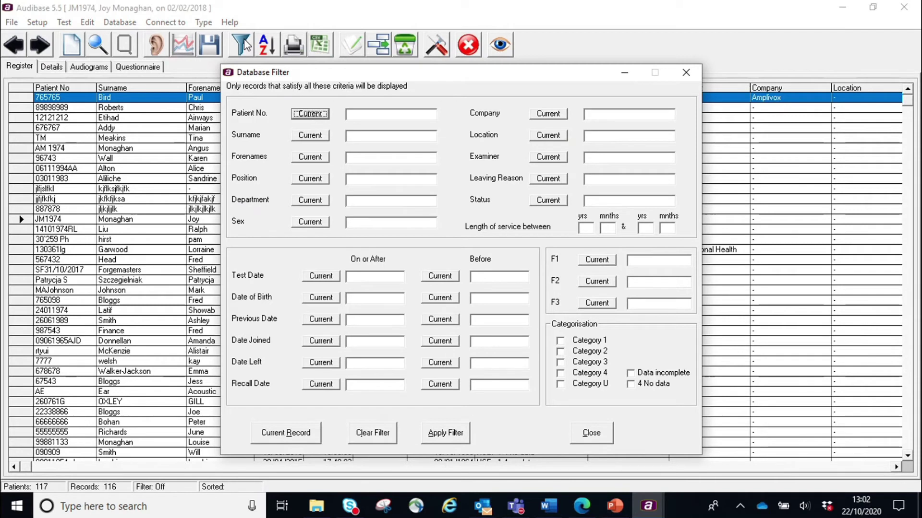
click(588, 115)
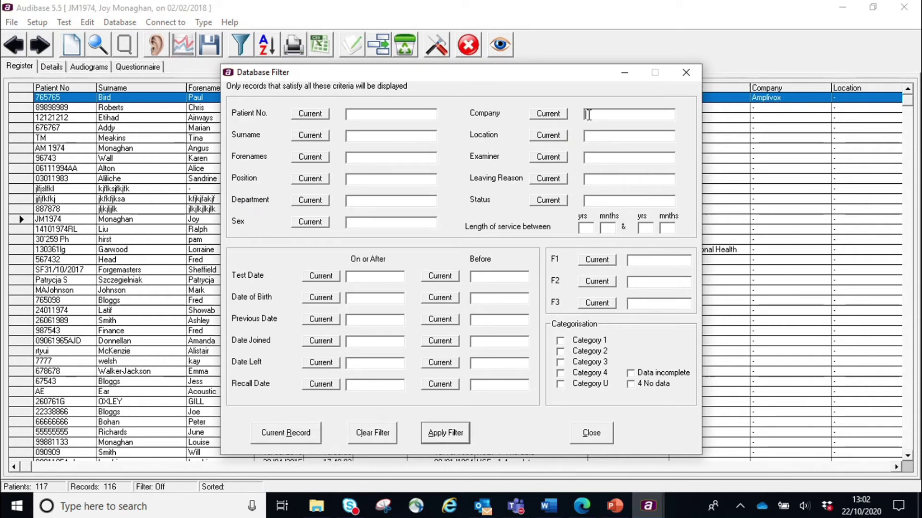
text(Amplivox)
click(439, 438)
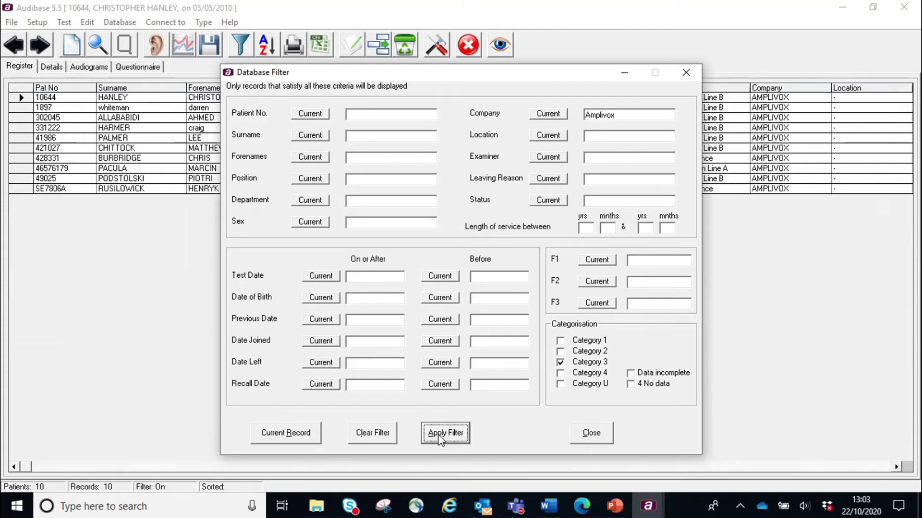
click(591, 435)
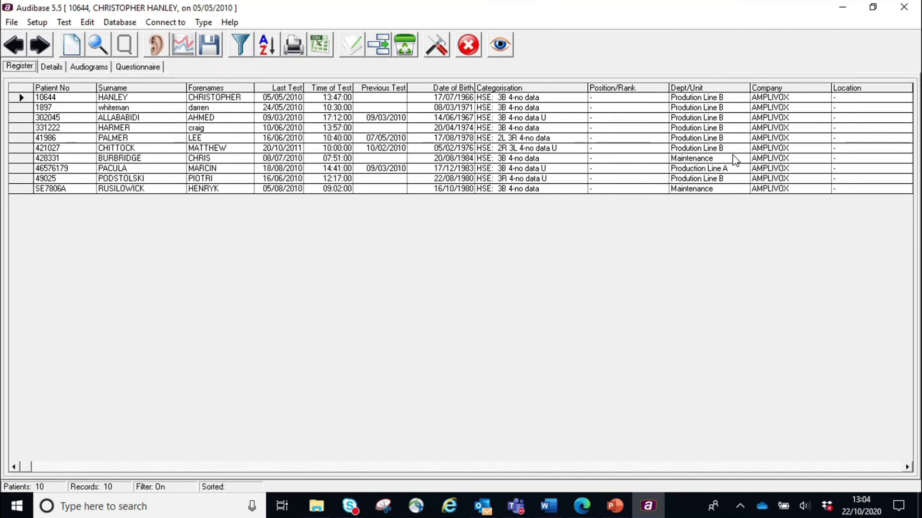
Step: Clear all filter criteria in the Filter dialog so all 117 patients show
click(240, 44)
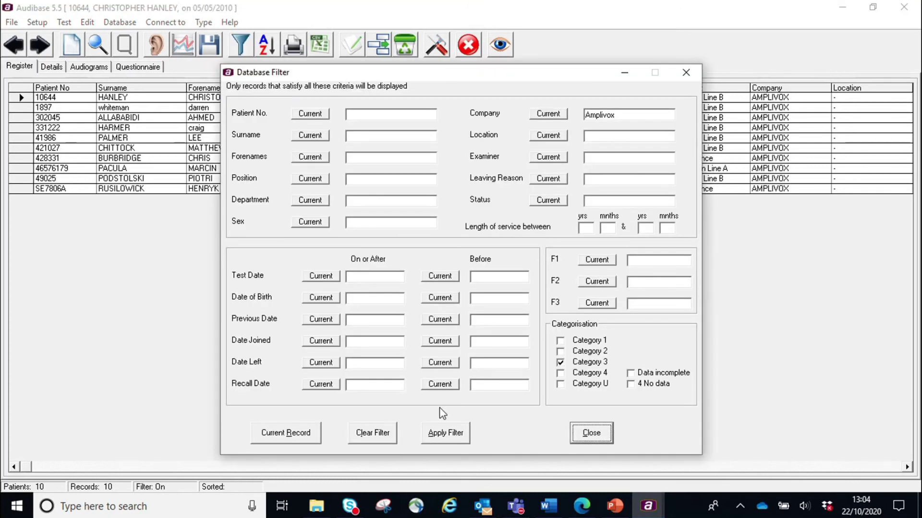
click(374, 433)
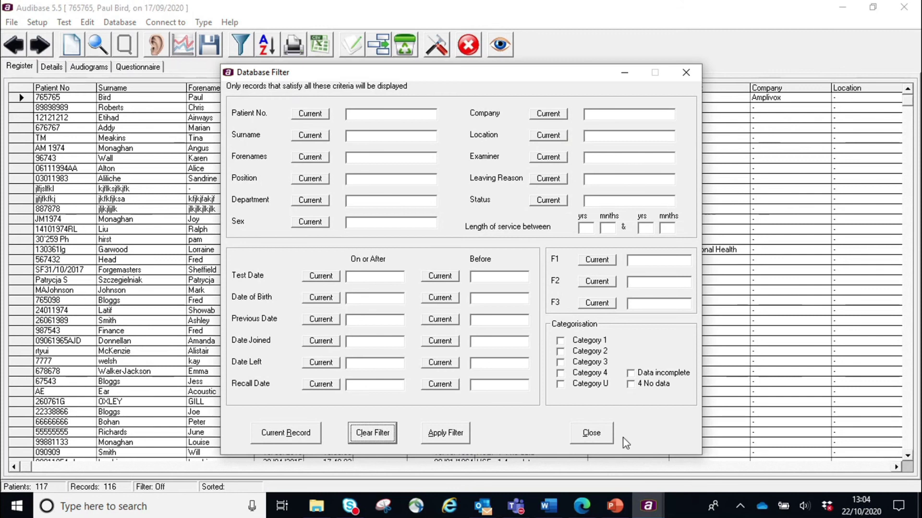
click(602, 438)
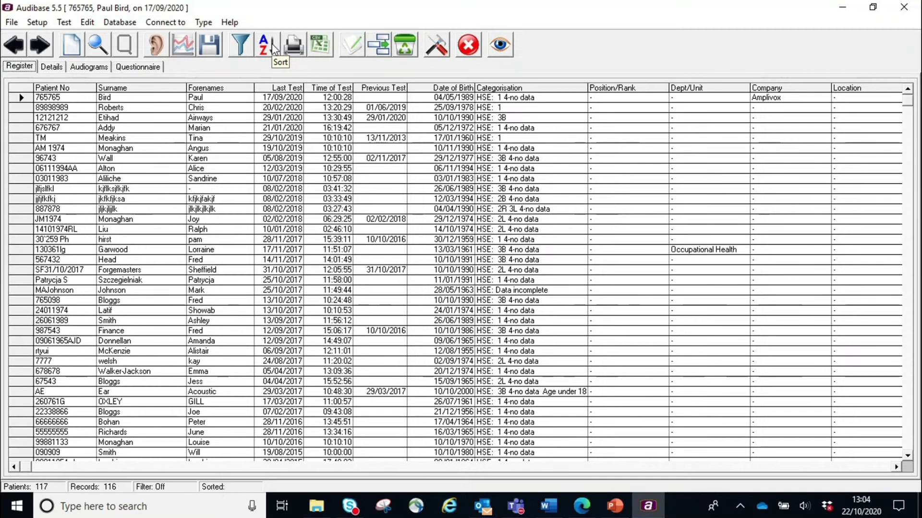
click(273, 50)
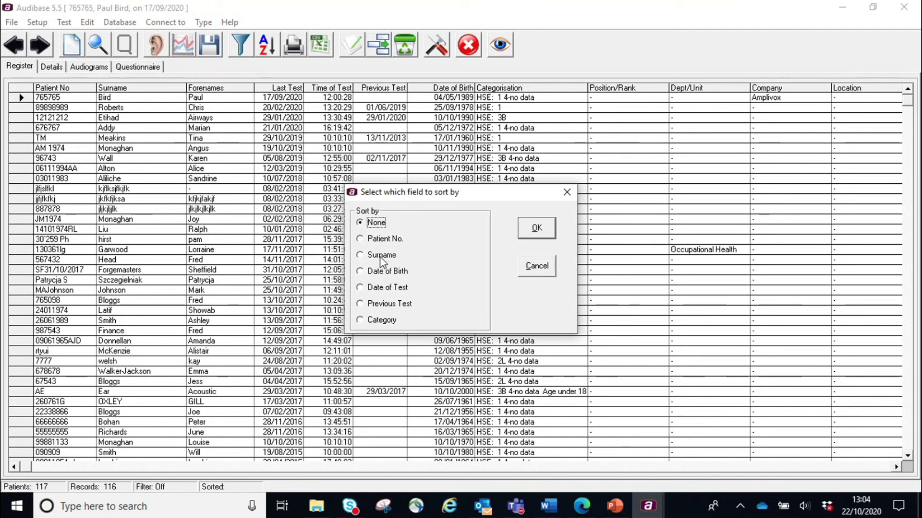
click(536, 267)
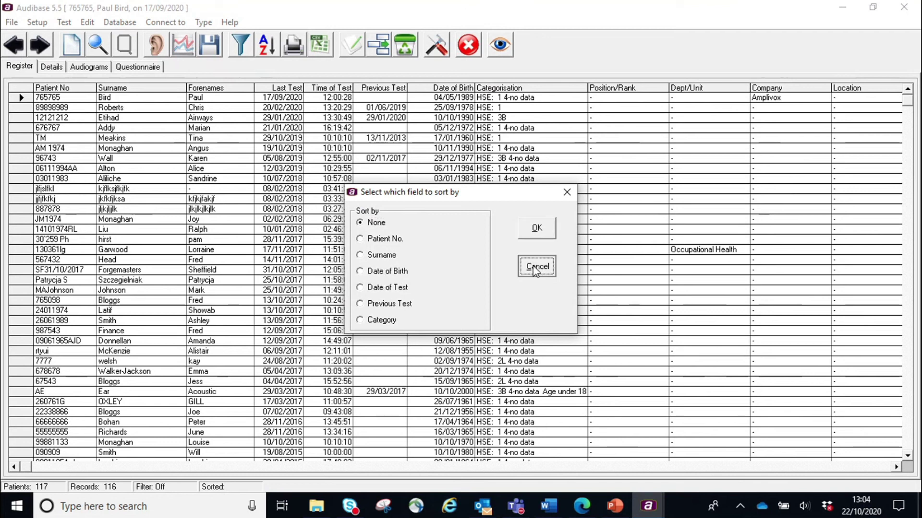